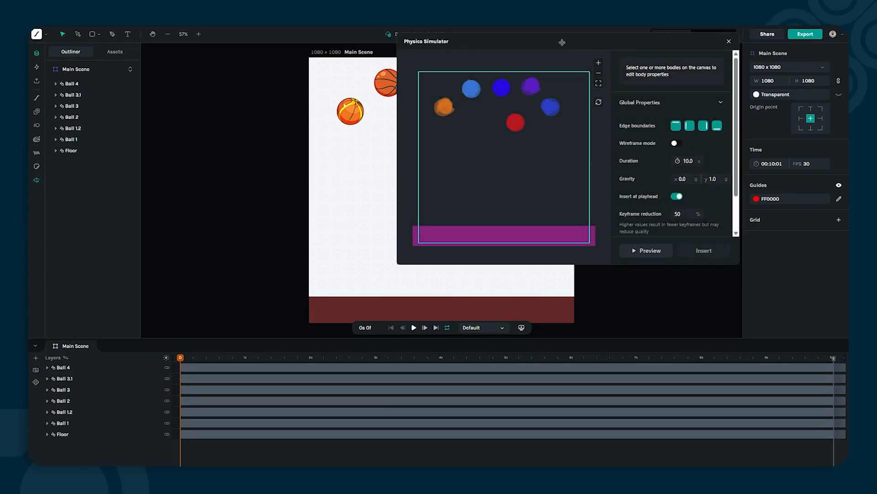
- Try switching the left edge boundary off and wireframe mode on, and restore both global settings
left_click_drag(562, 43, 410, 53)
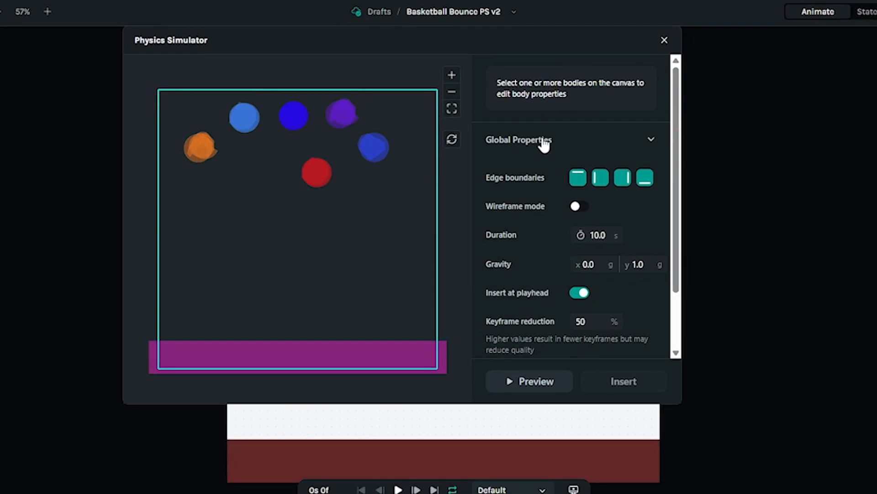
left_click(601, 180)
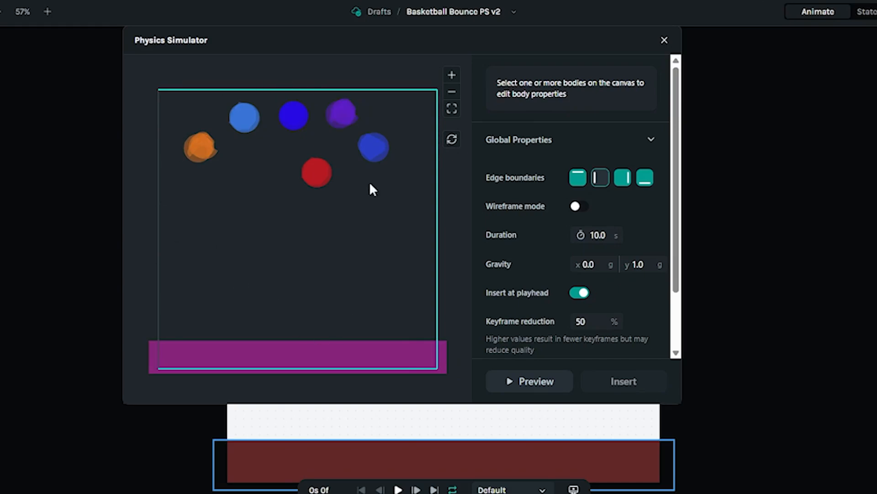
left_click(597, 180)
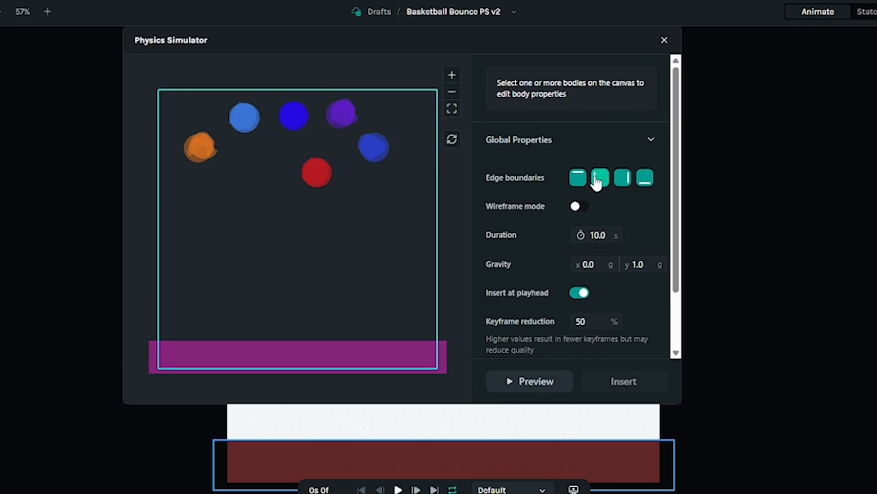
left_click(601, 178)
left_click(575, 207)
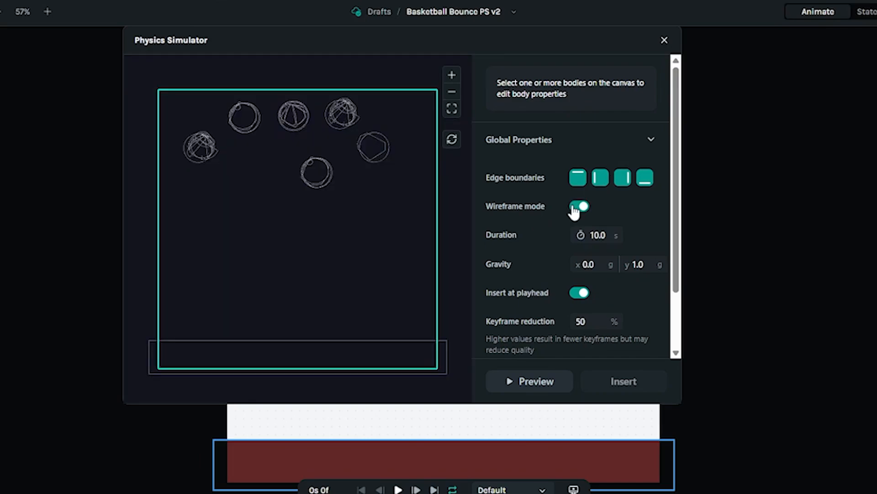
left_click(576, 207)
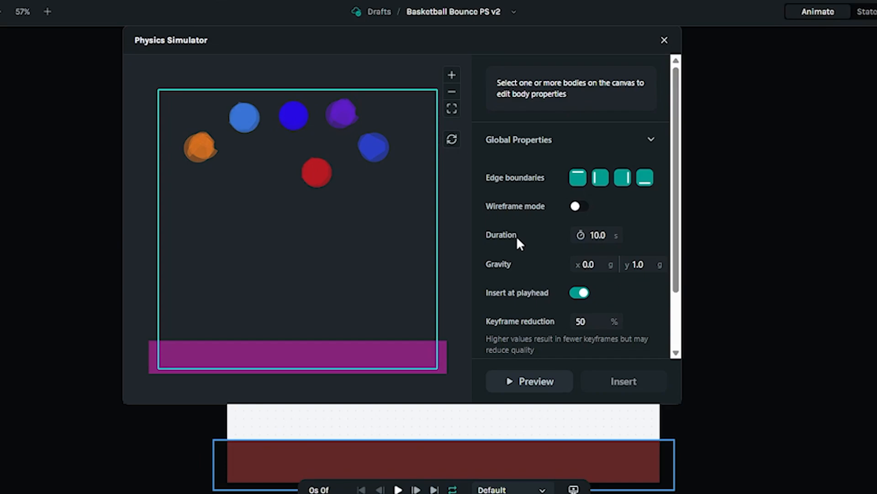
- Move the timeline playhead to 1 s as the insertion point for the simulation
scroll(525, 233, "down", 3)
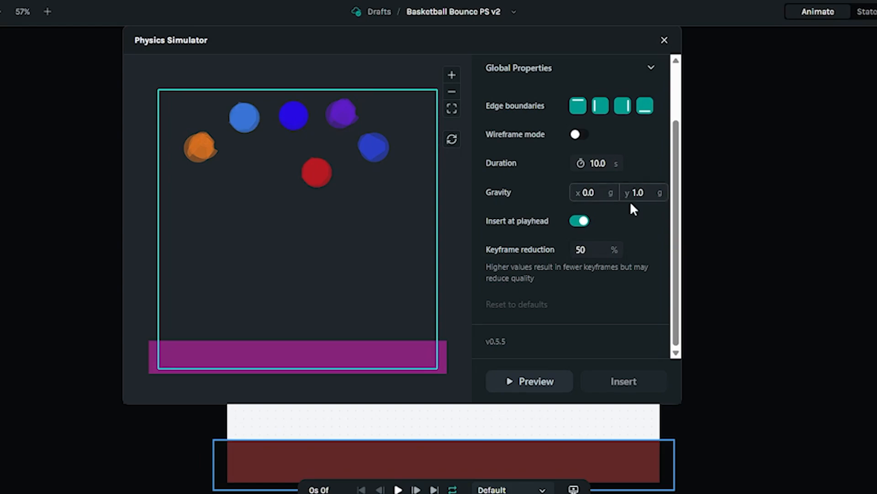
mouse_move(524, 229)
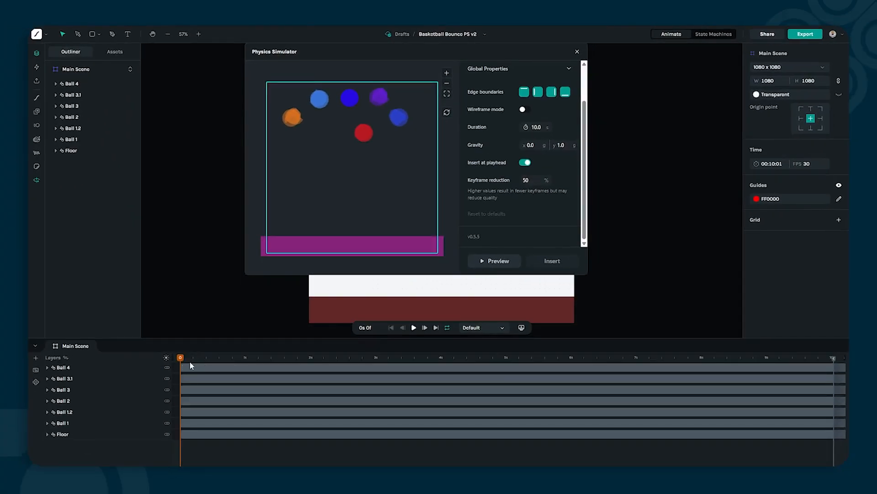
left_click_drag(180, 358, 245, 361)
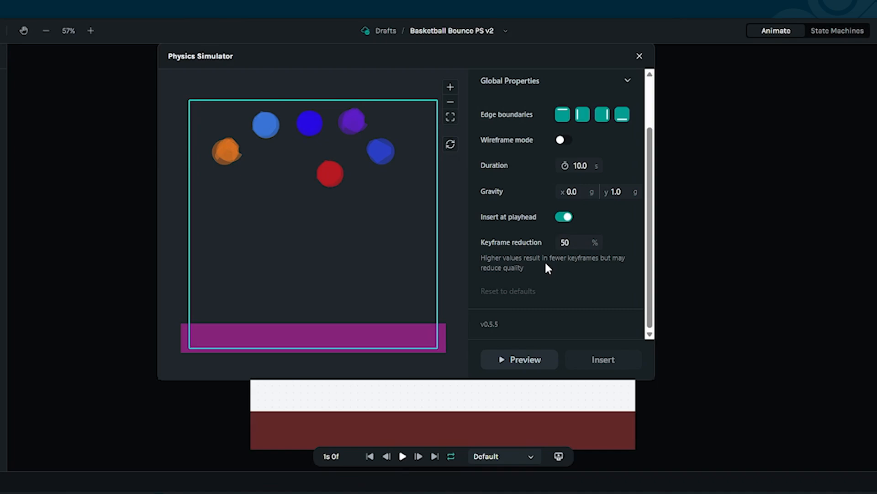
- Try a 20 s duration and an x gravity of 20 g, and reset the global properties to defaults
left_click(585, 167)
type("20")
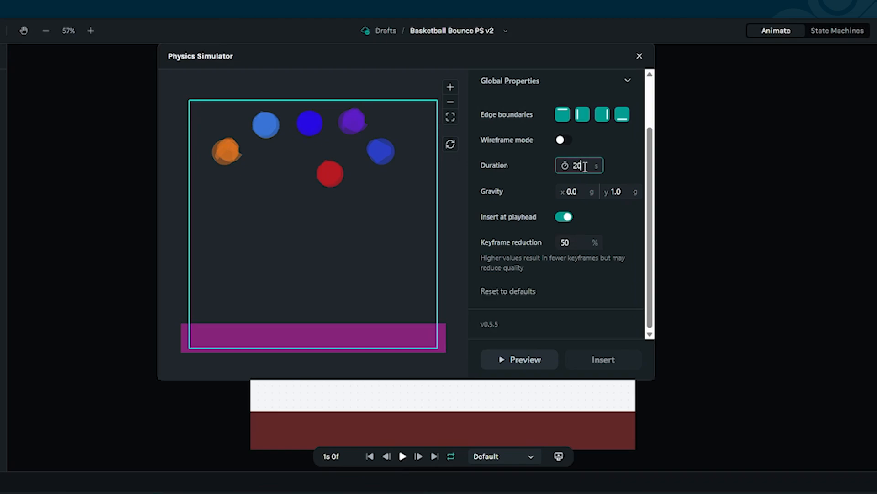
left_click(572, 192)
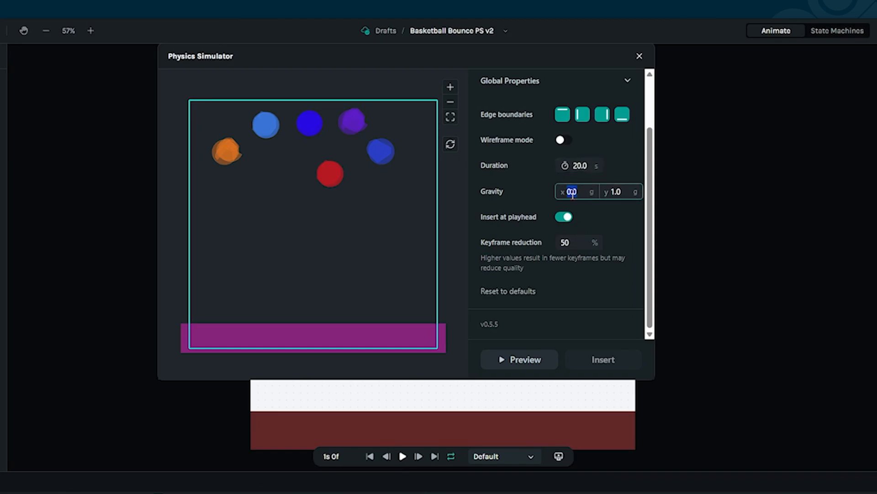
type("20")
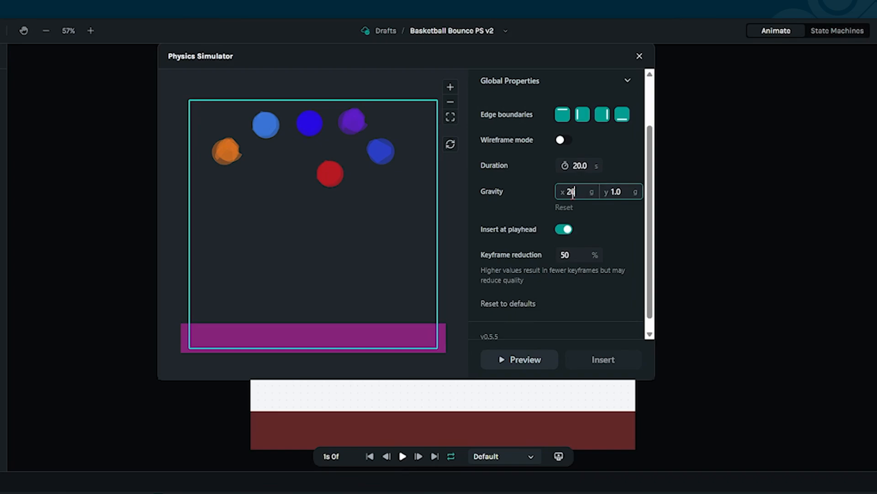
left_click(613, 214)
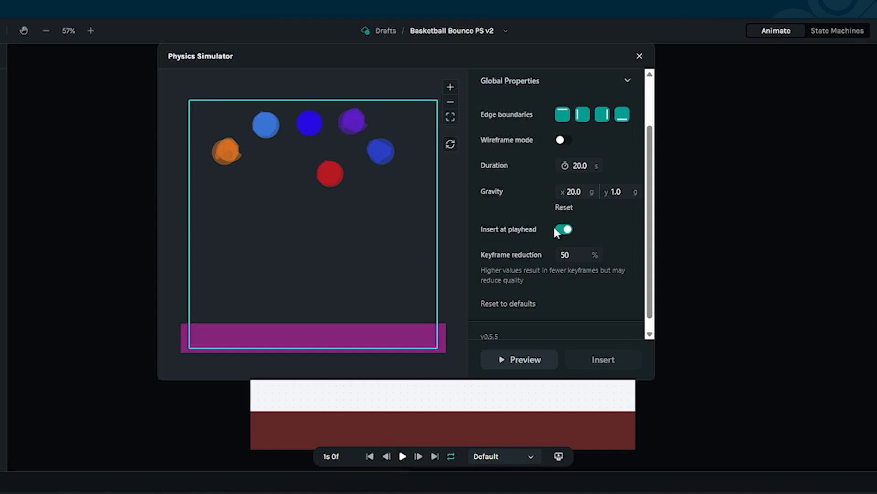
left_click(505, 306)
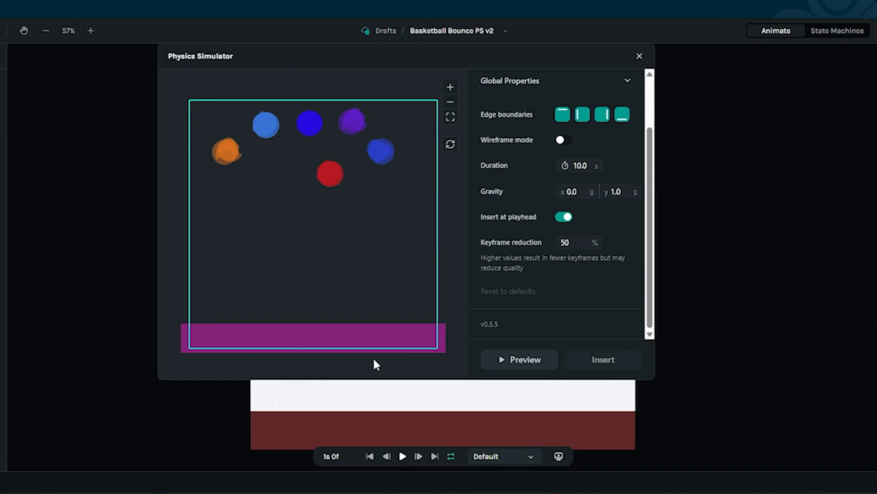
- Disable and re-enable the top, left, right and bottom edge boundaries one at a time
left_click(563, 116)
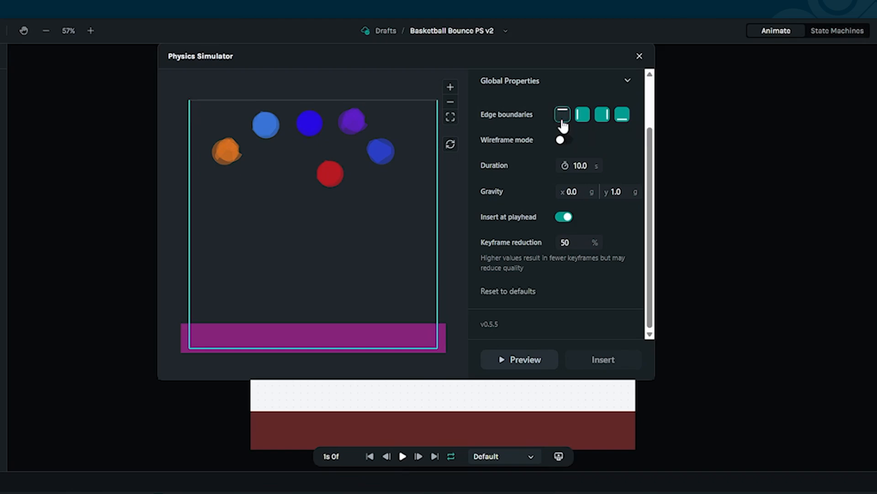
left_click(563, 115)
left_click(583, 115)
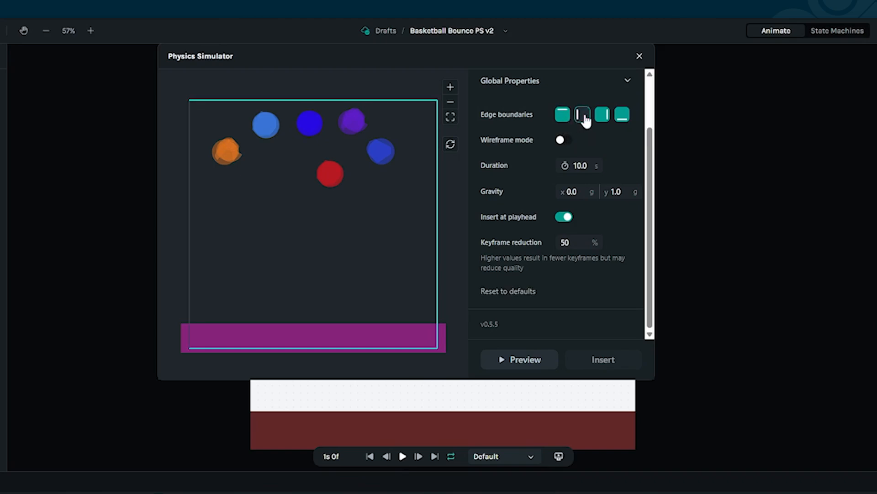
left_click(584, 116)
left_click(605, 116)
left_click(605, 116)
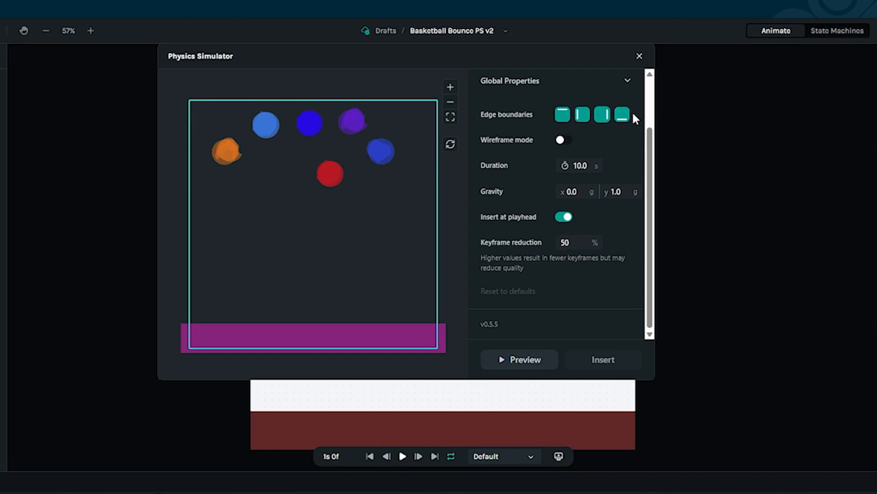
left_click(623, 117)
left_click(623, 117)
- Test the simulator preview's zoom and fit-to-view controls, and refresh the preview canvas
left_click(451, 88)
left_click(451, 103)
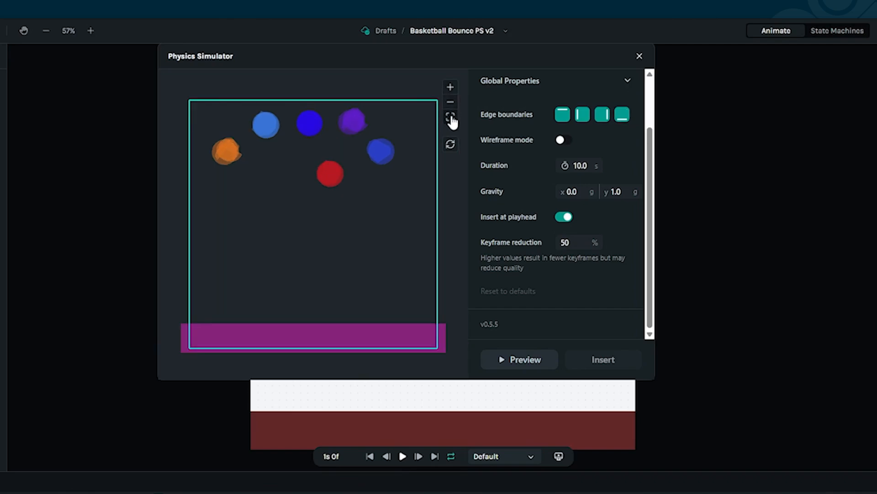
left_click(451, 90)
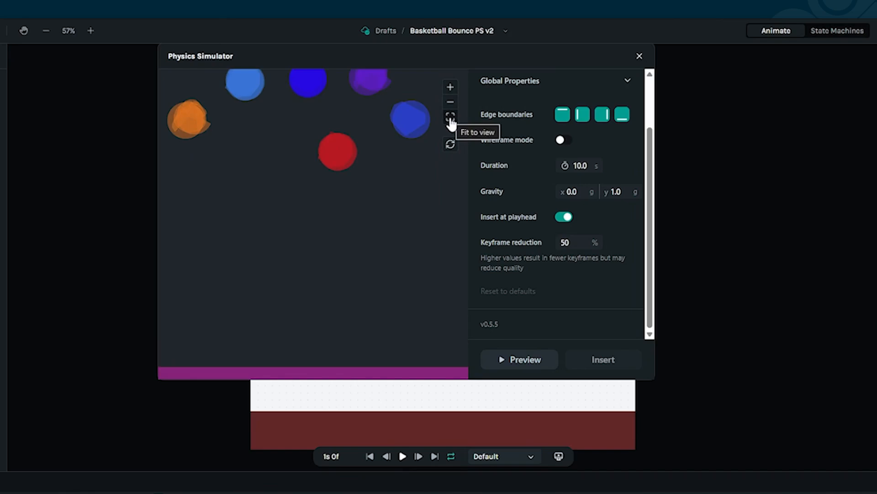
left_click(450, 117)
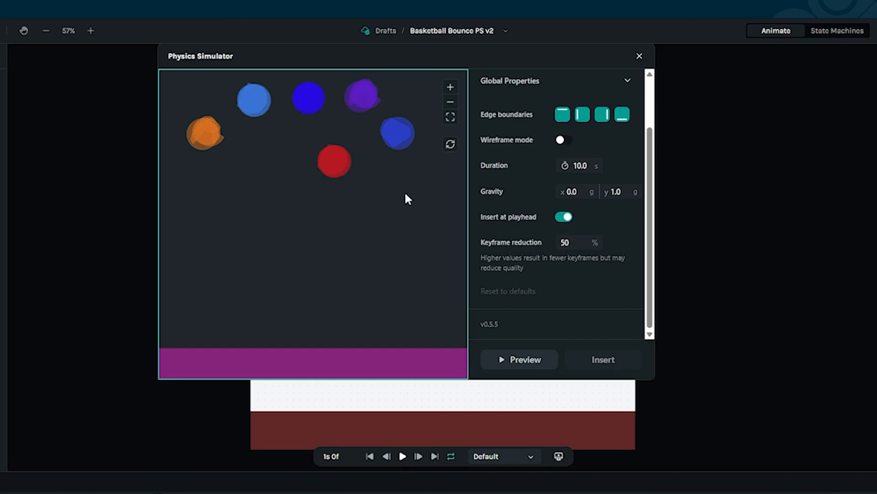
left_click(450, 145)
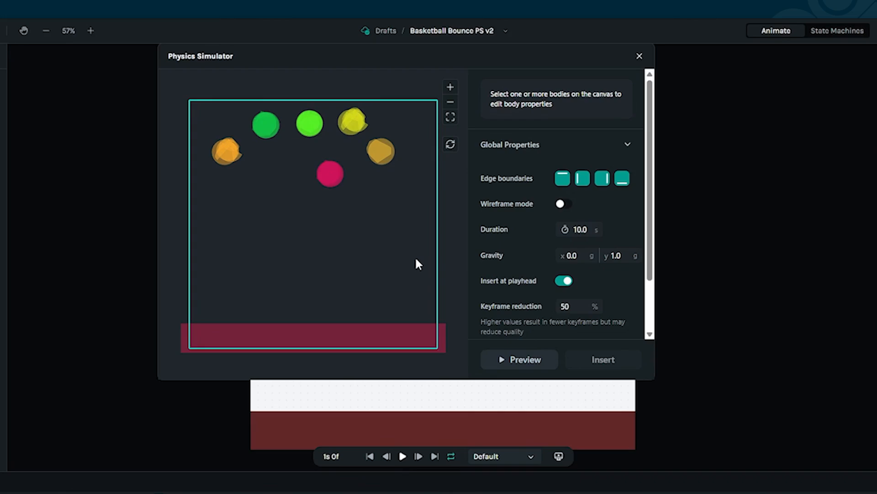
- Inspect the body properties of Ball 1 and the Floor in the simulator
left_click(226, 151)
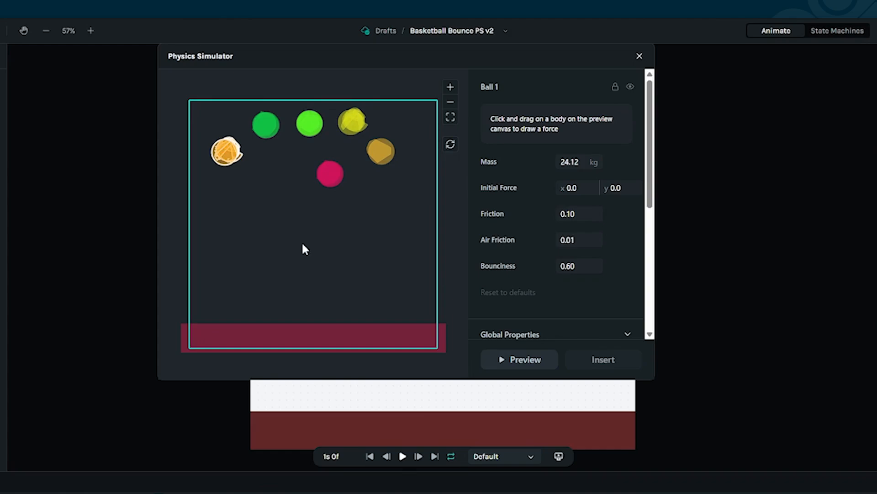
left_click(304, 345)
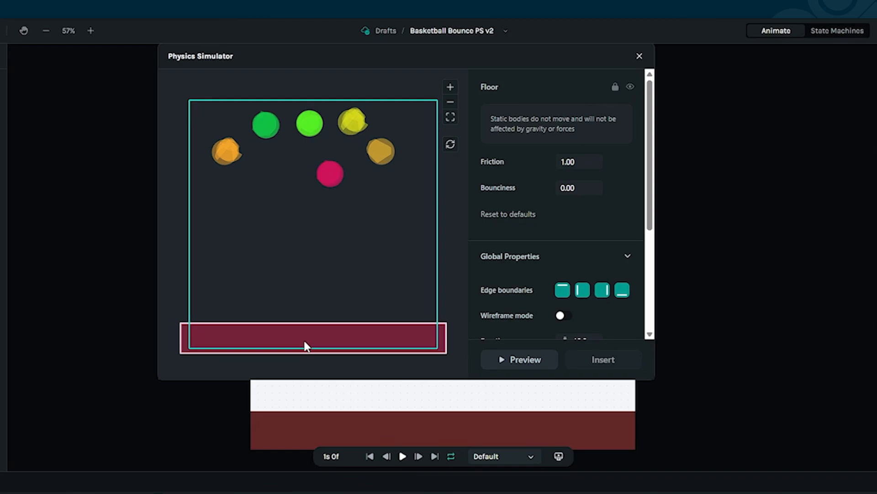
left_click(362, 304)
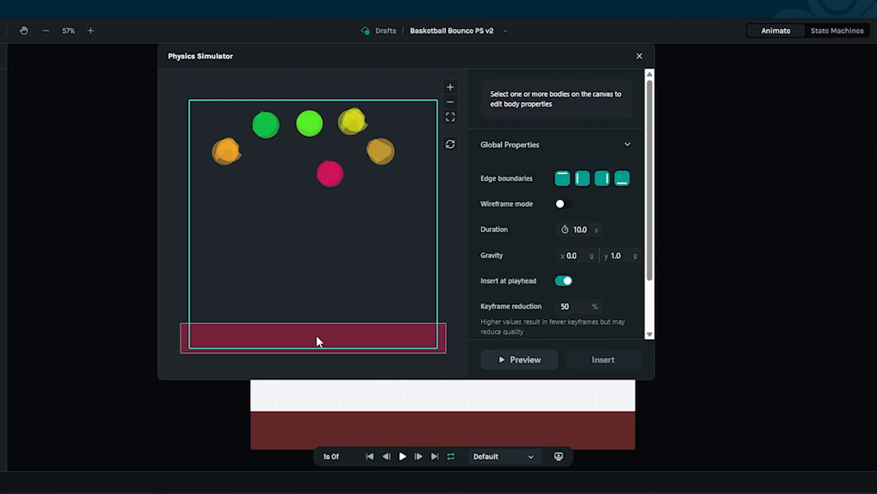
- Lock the Floor so it acts as a static body, and clear the selection
left_click(319, 341)
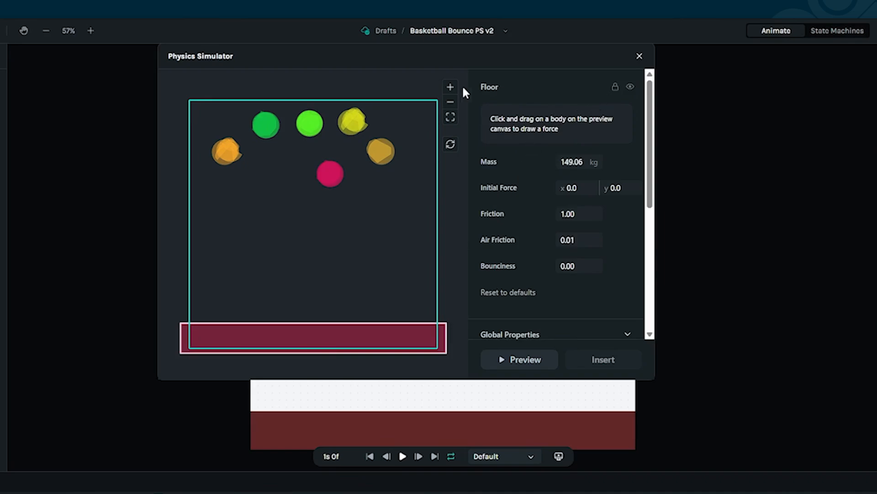
left_click(616, 88)
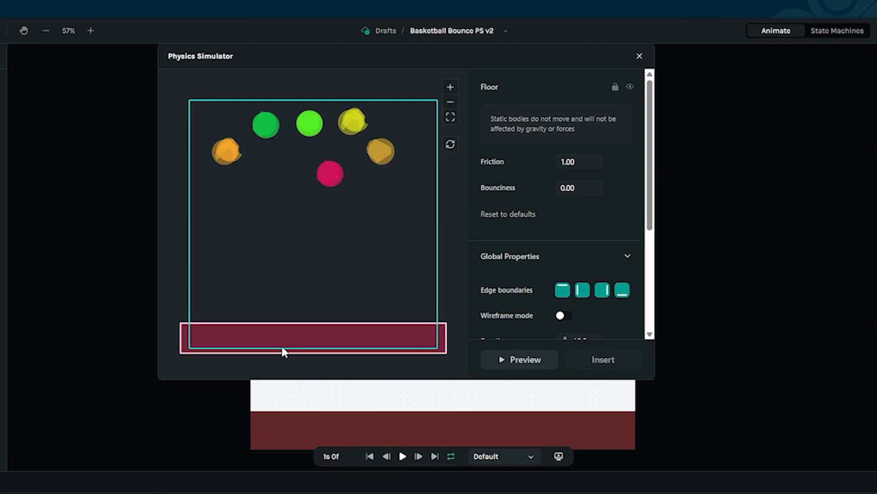
left_click(259, 194)
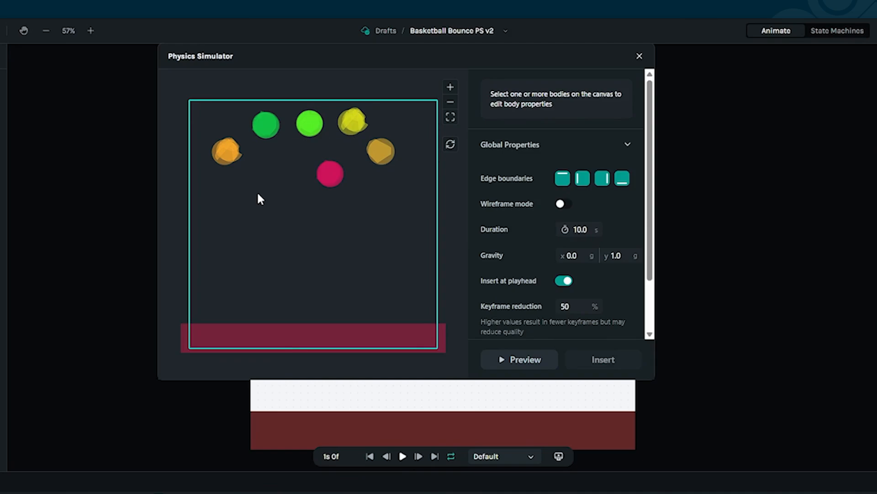
- Draw trial initial forces of different lengths on Ball 1, resetting the ball to defaults after each one
left_click(224, 149)
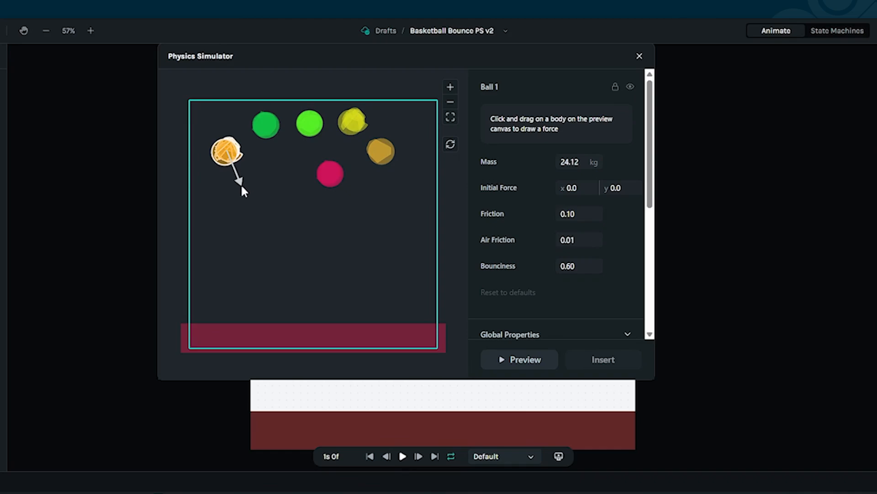
left_click_drag(242, 185, 241, 186)
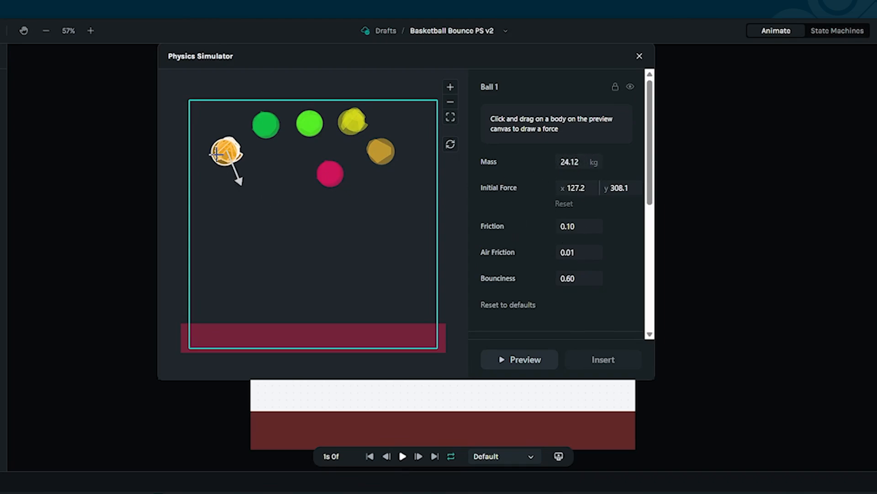
left_click(514, 305)
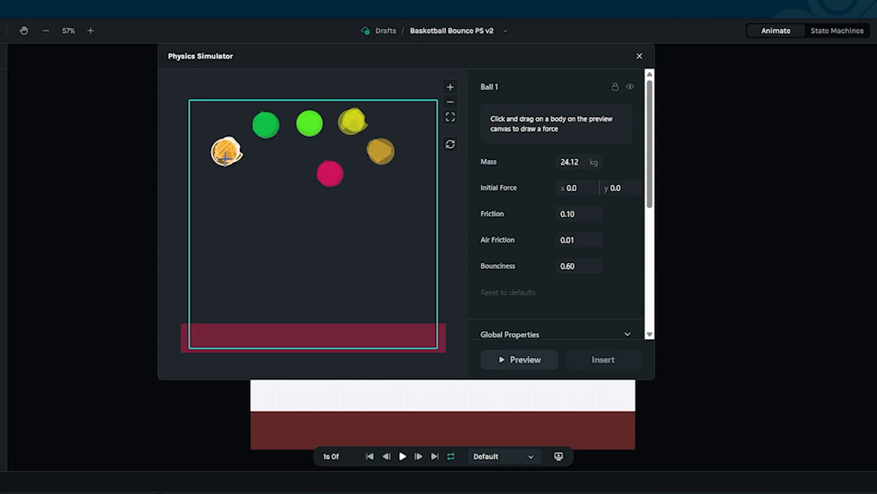
left_click_drag(227, 160, 234, 176)
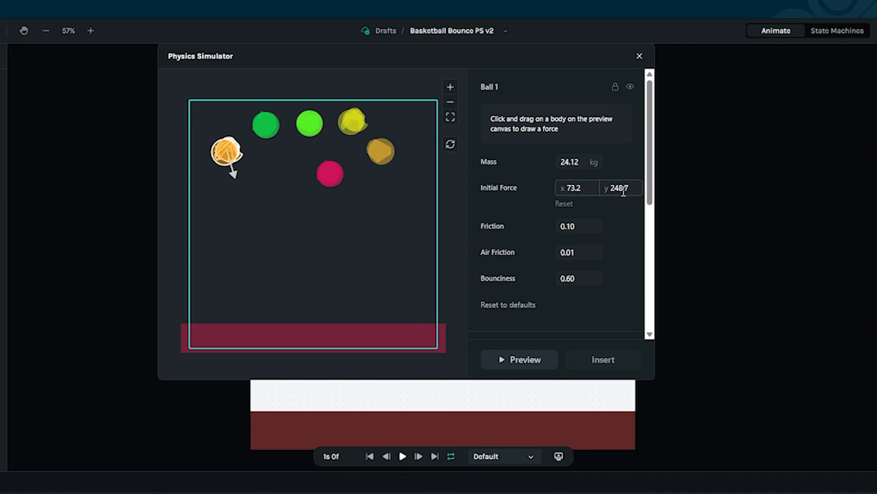
left_click(494, 306)
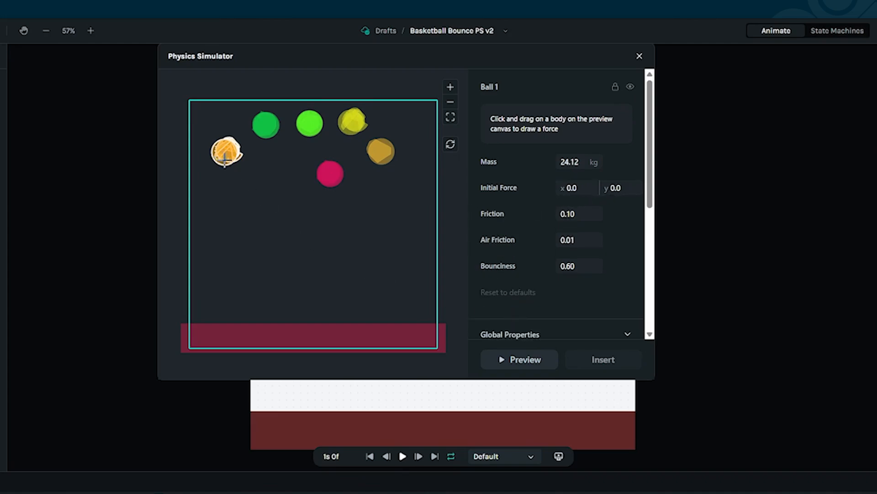
left_click_drag(226, 152, 251, 234)
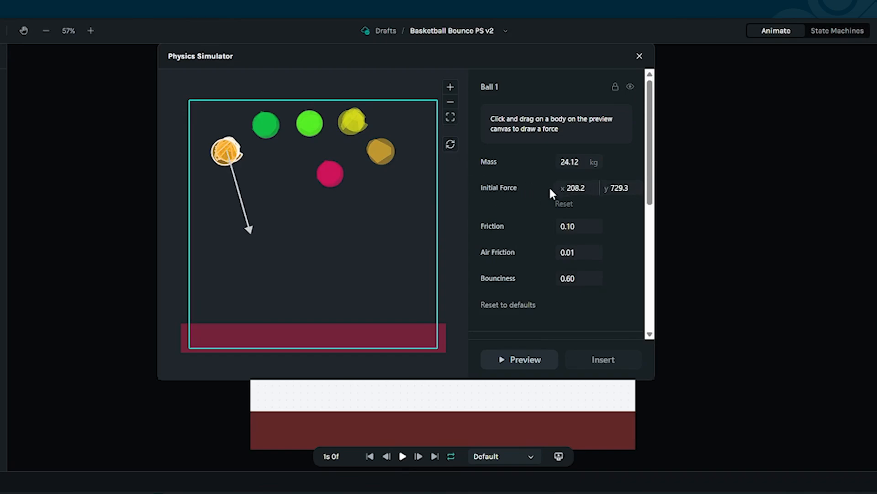
left_click(515, 305)
- Draw downward initial forces on Ball 1 (about x 52, y 308), the two balls beside it, and Ball 1.2 (about x -58, y 207)
left_click_drag(219, 157, 232, 187)
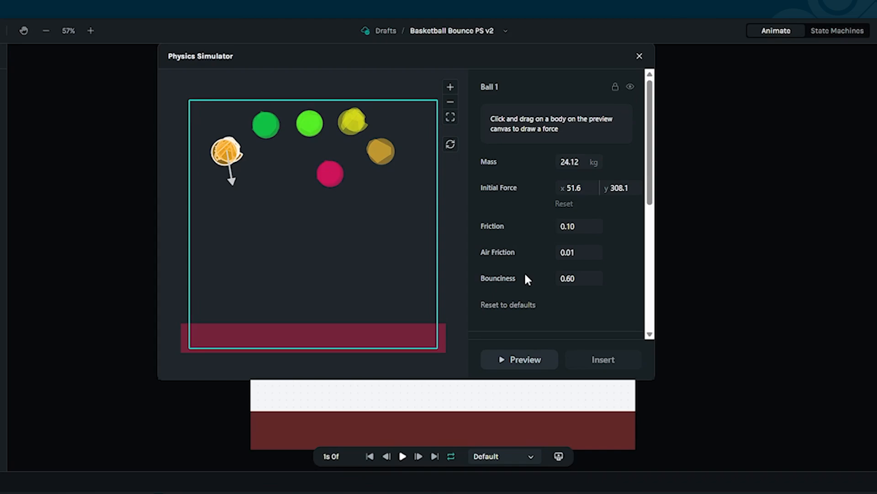
left_click_drag(266, 124, 270, 156)
left_click_drag(310, 123, 301, 153)
left_click(350, 119)
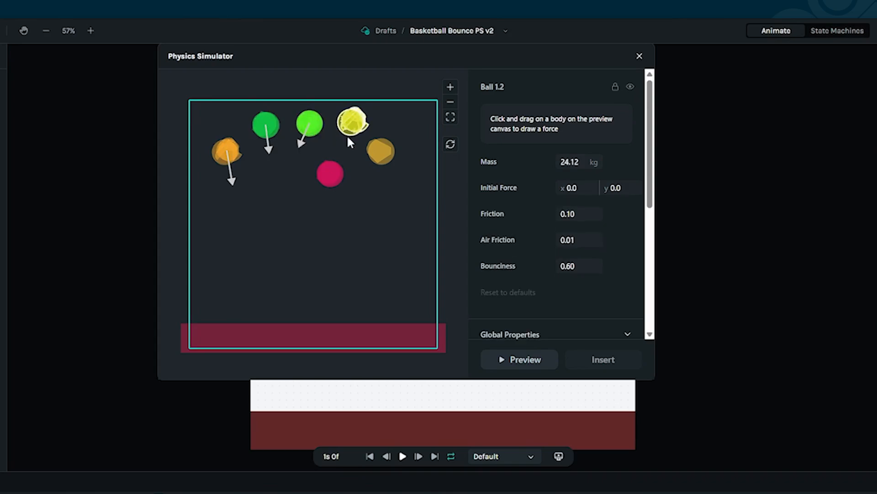
left_click_drag(346, 145, 350, 147)
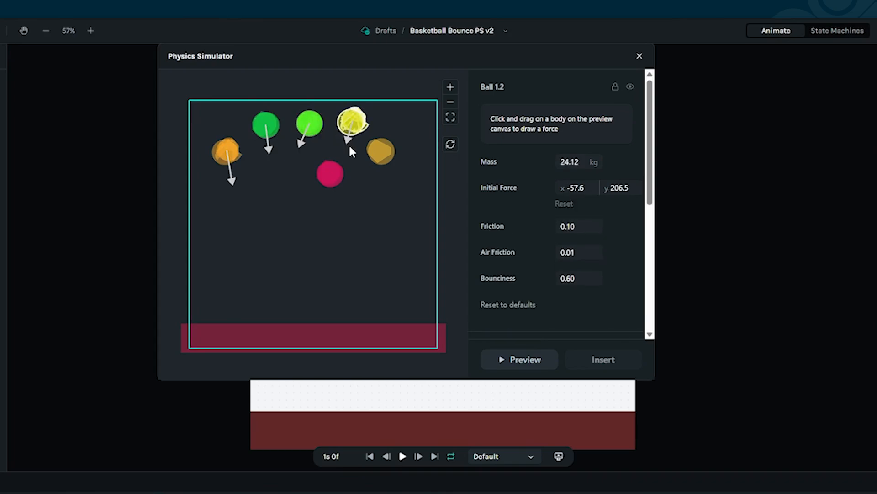
- Draw short downward initial forces on Ball 4 and on Ball 3, the latter about x 34, y 199
left_click(387, 161)
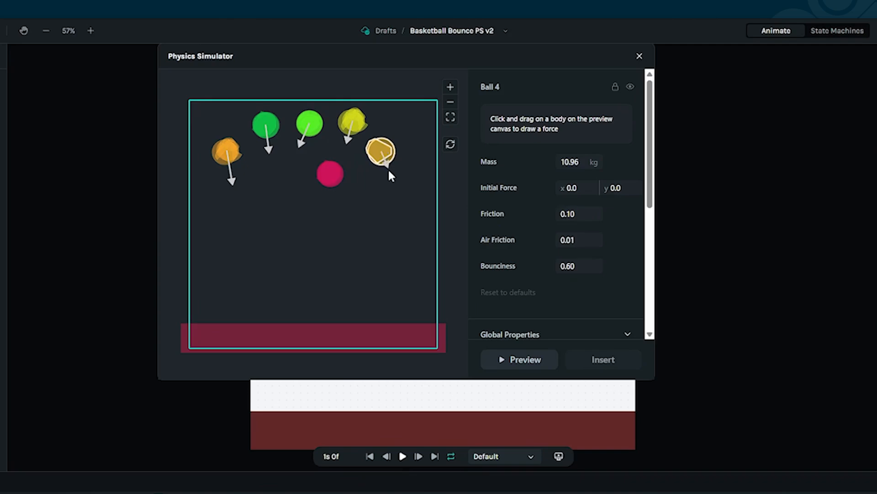
left_click_drag(389, 172, 386, 174)
left_click(330, 181)
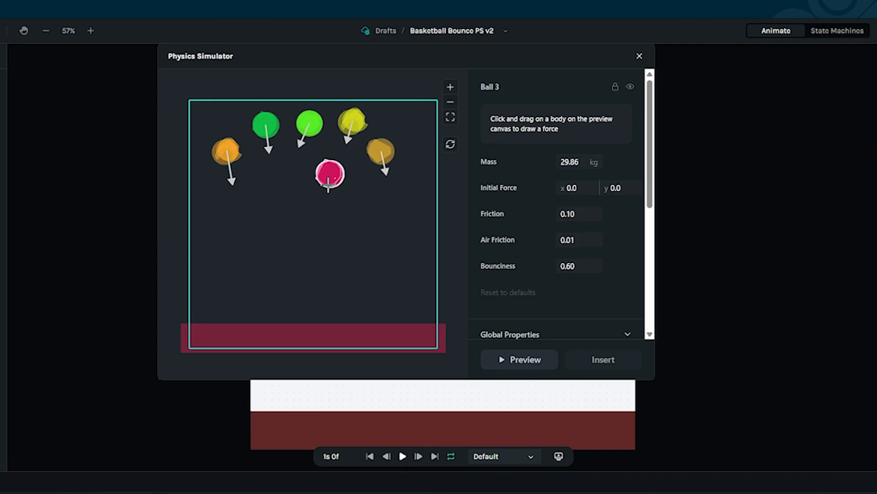
left_click(334, 200)
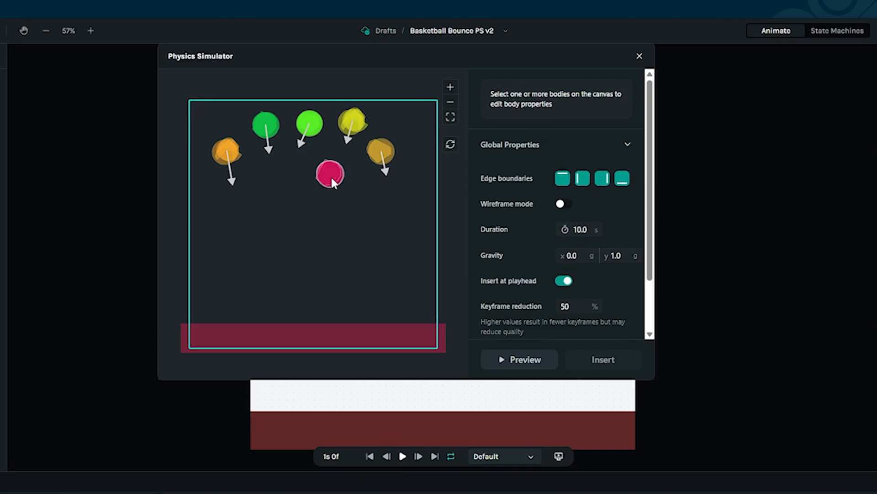
left_click_drag(331, 176, 334, 201)
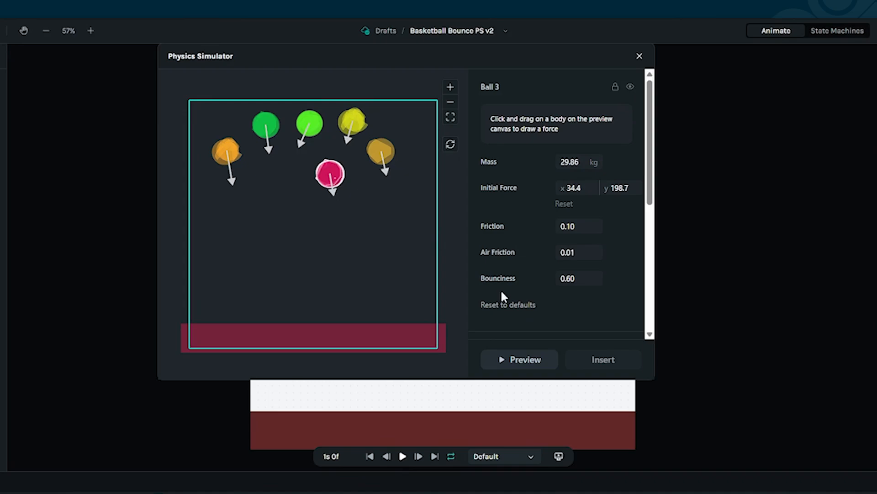
- Preview the simulation, stop it, and return the timeline playhead to the first frame
left_click(510, 359)
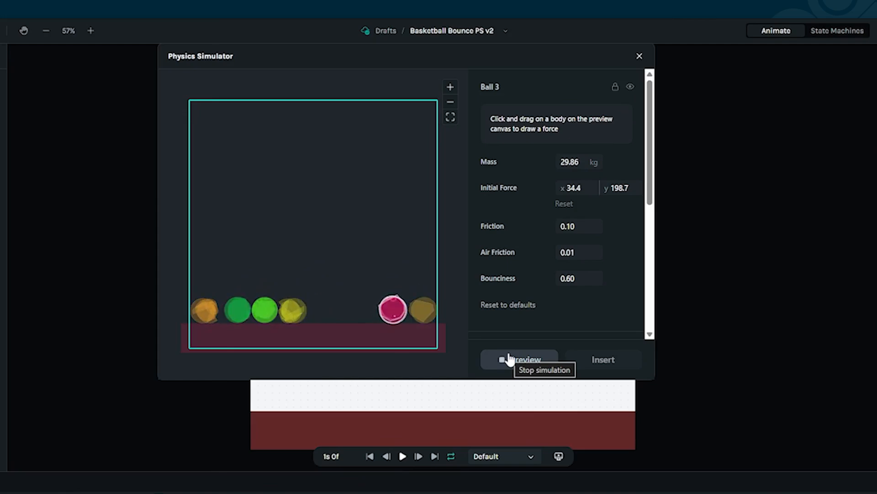
left_click(510, 359)
left_click_drag(274, 493, 169, 493)
left_click_drag(417, 54, 435, 228)
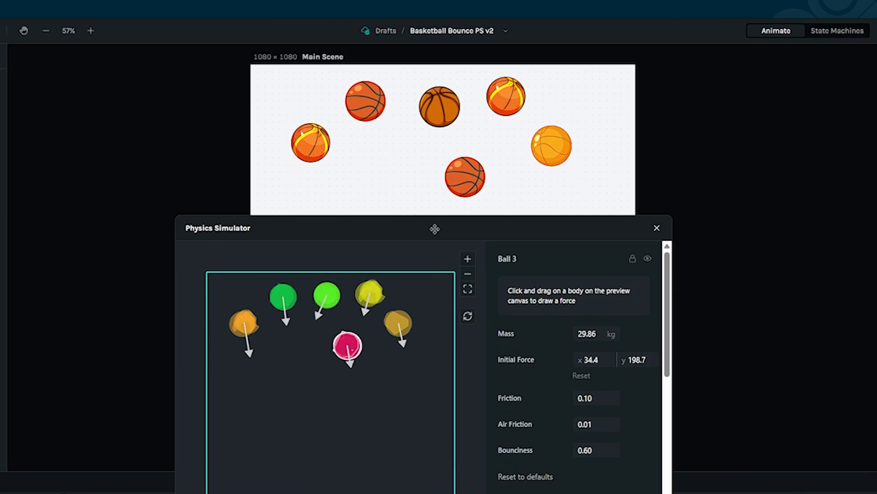
left_click_drag(434, 228, 448, 59)
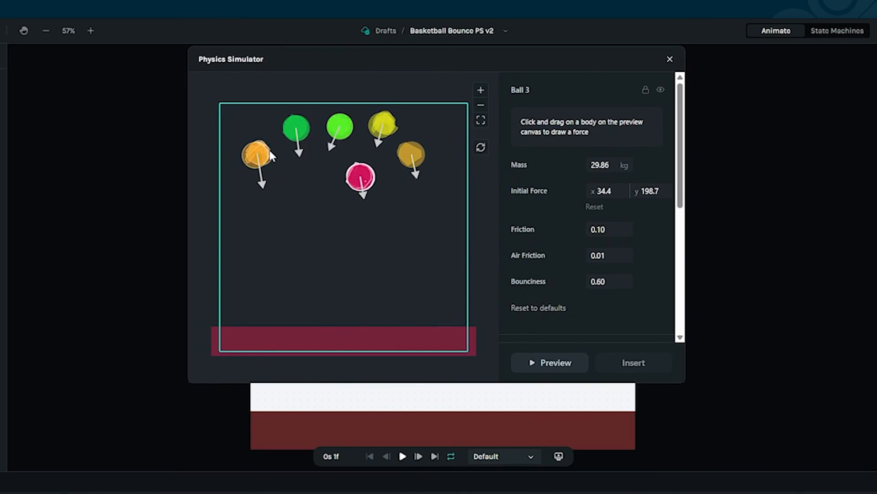
left_click(259, 160)
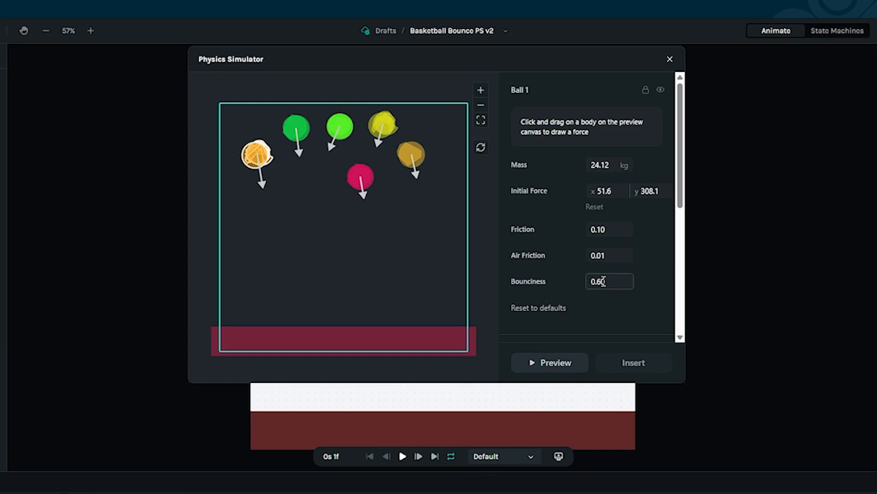
left_click(437, 121)
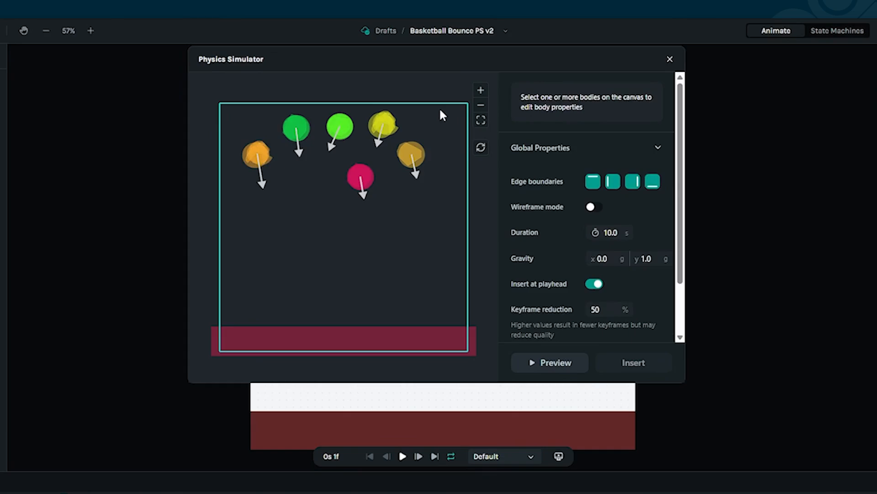
left_click_drag(442, 118, 239, 214)
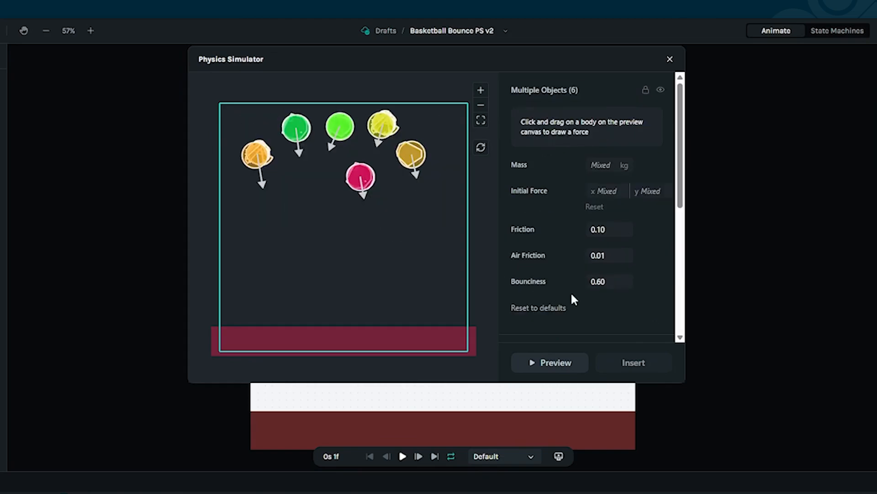
left_click(602, 281)
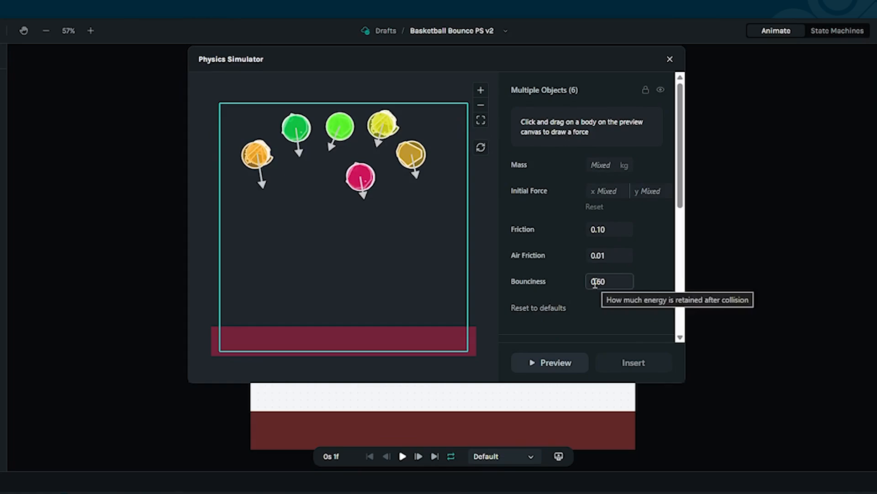
left_click(441, 116)
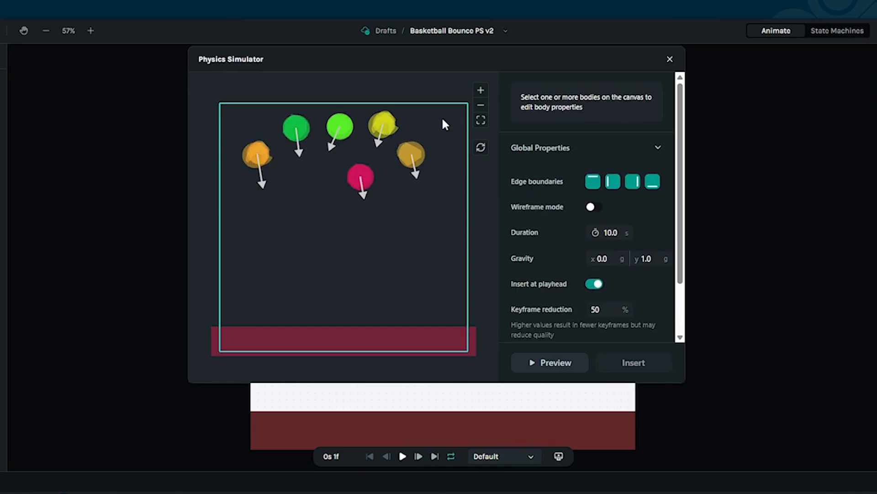
- Select all six balls together, set their bounciness to 1, and clear the selection
left_click_drag(442, 118, 245, 203)
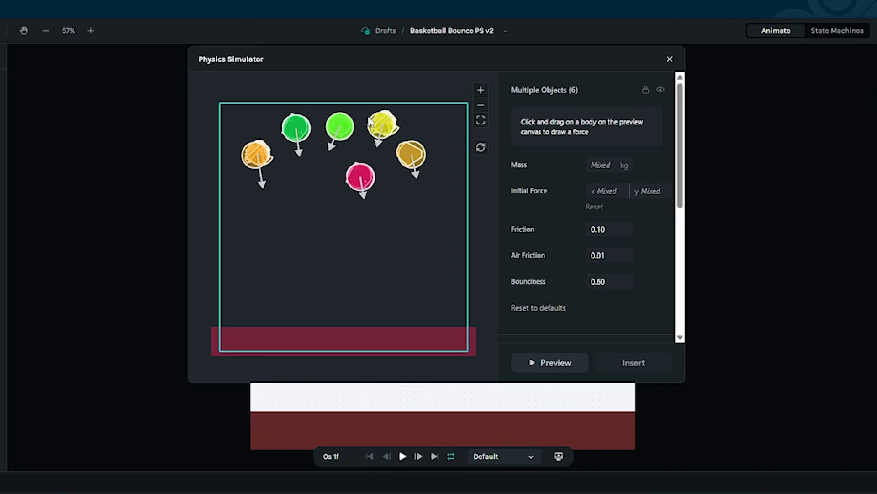
left_click(594, 282)
double_click(605, 282)
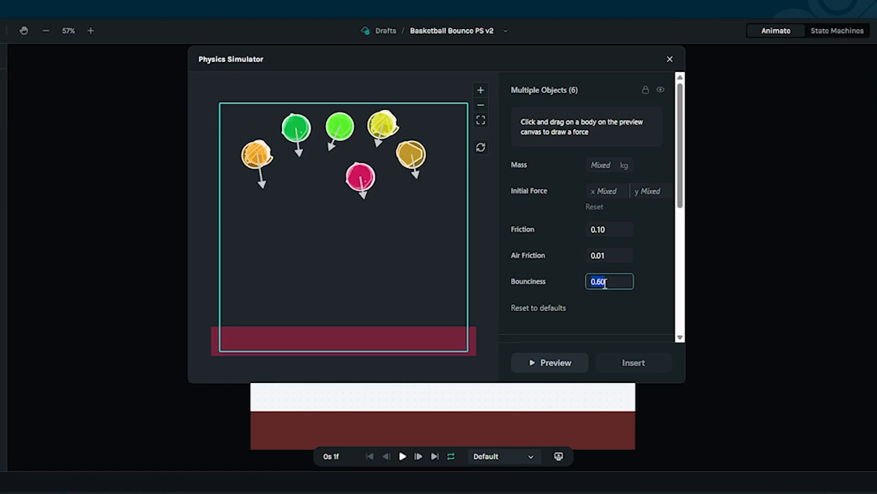
type("1")
left_click(431, 263)
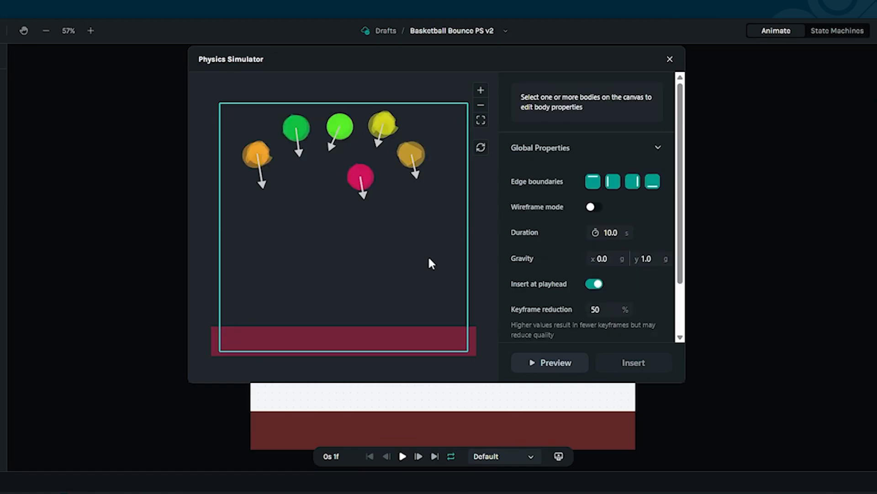
- Run the simulation preview to check how the balls bounce with their new bounciness, and stop it
left_click(553, 369)
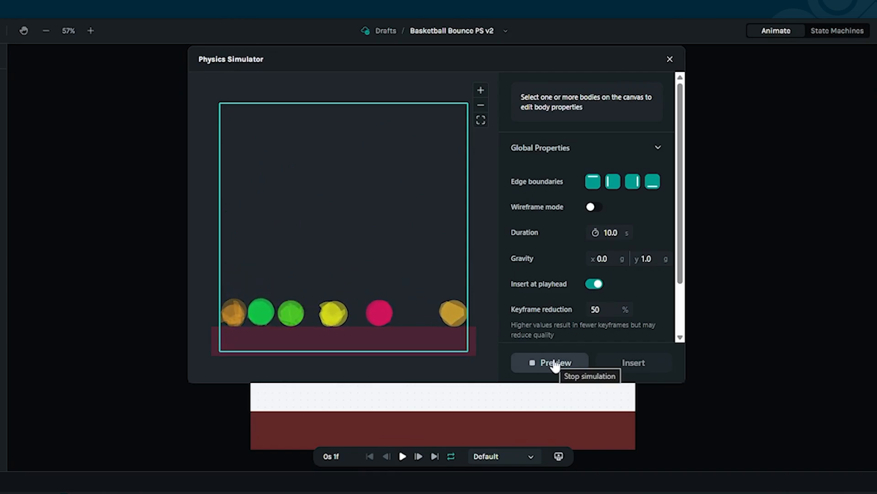
left_click(555, 365)
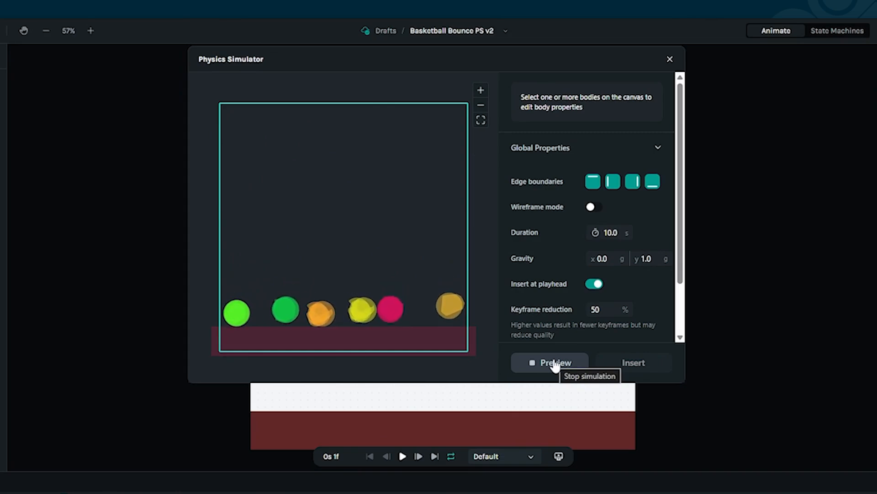
left_click(554, 361)
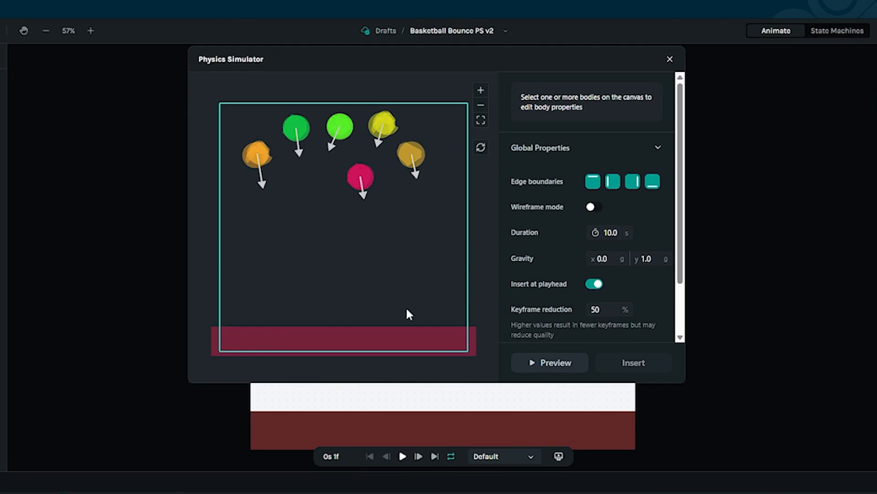
- Set the Floor's bounciness to 0.20 and preview the effect on the balls
left_click(340, 336)
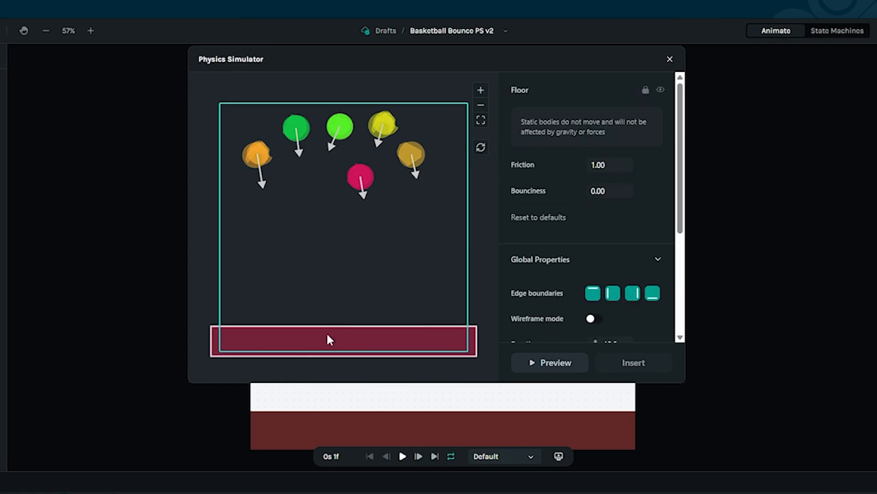
left_click(609, 191)
key("BackSpace")
key("BackSpace")
type("20")
left_click(652, 190)
left_click(522, 368)
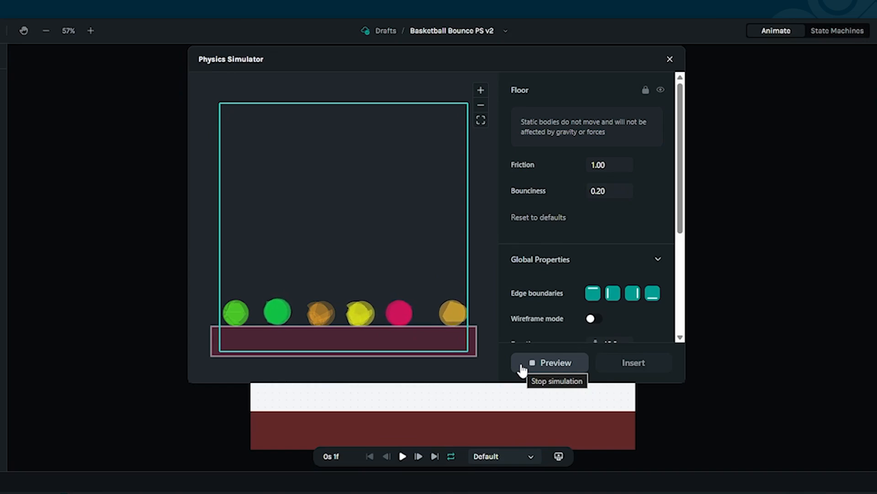
- Restore the Floor's bounciness to 0.00, and run the simulation preview again before stopping it
left_click(609, 192)
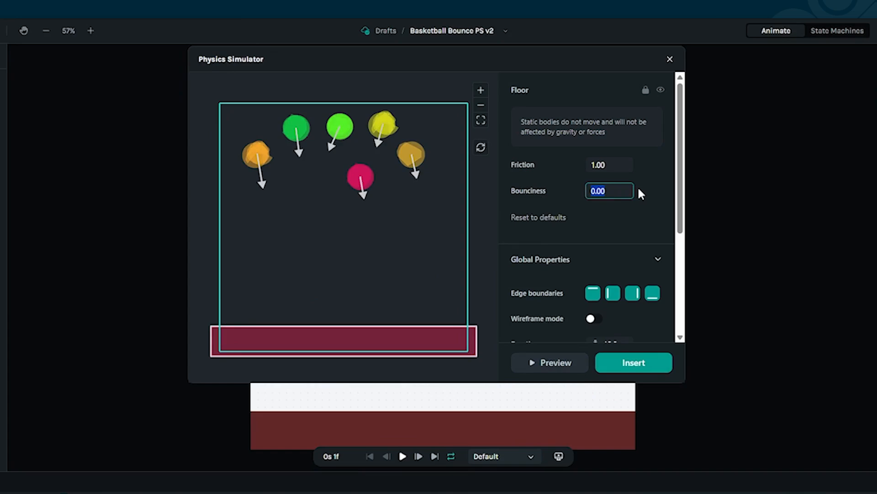
type("0.00")
left_click(470, 247)
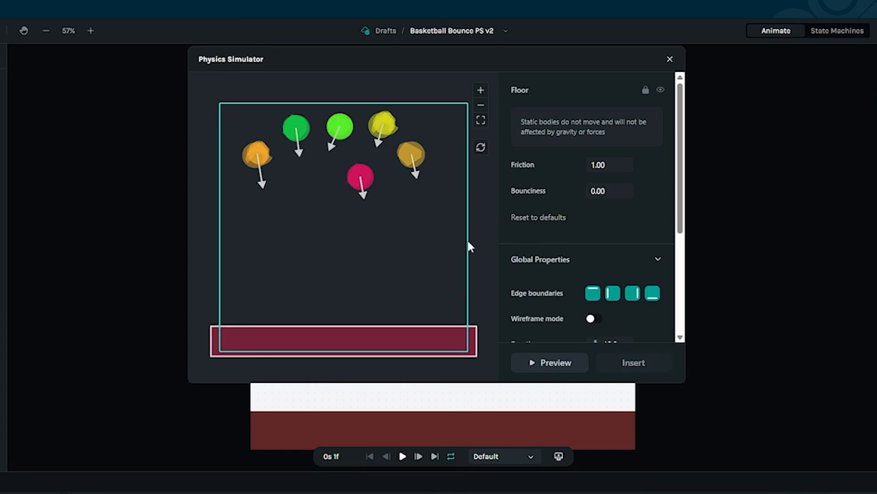
left_click(440, 246)
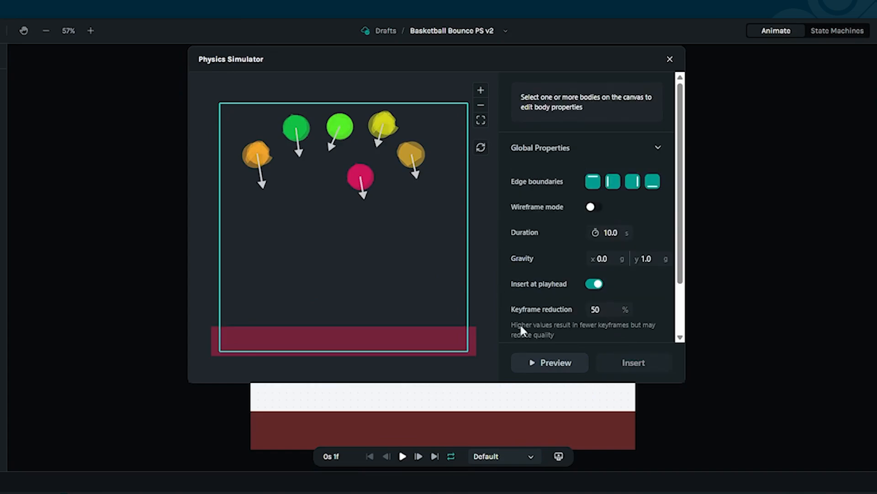
left_click(535, 364)
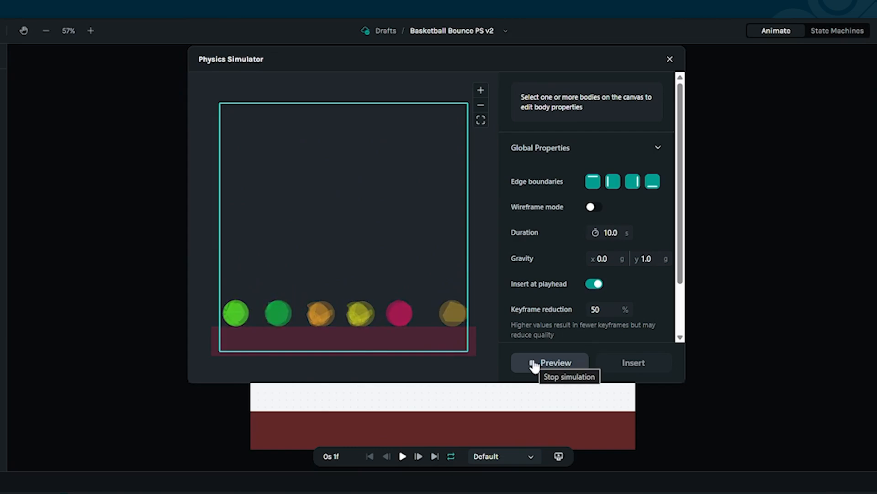
left_click(534, 364)
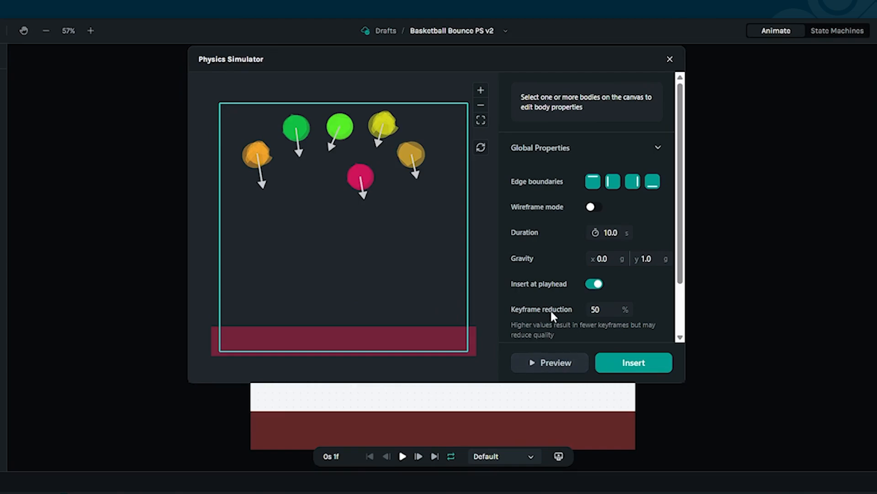
- With the playhead at frame 15, turn off Insert at playhead, insert the simulation into the timeline and close the simulator
scroll(550, 310, "down", 3)
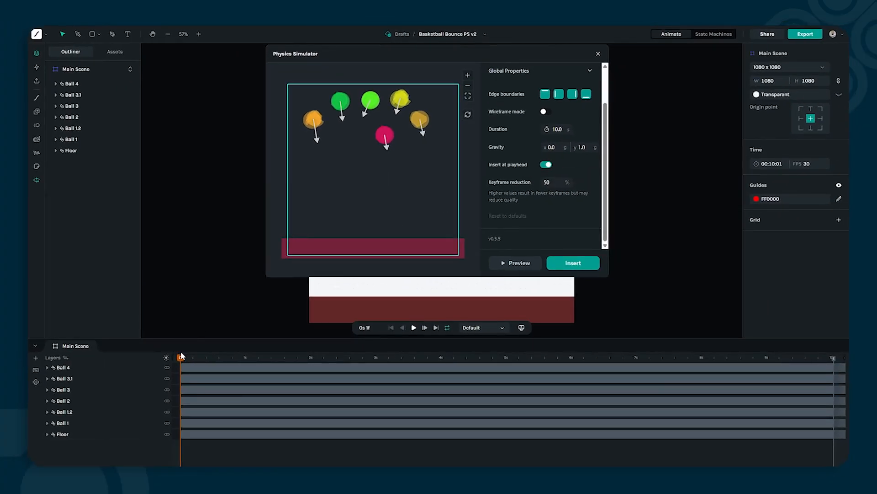
left_click_drag(182, 355, 213, 360)
left_click(546, 165)
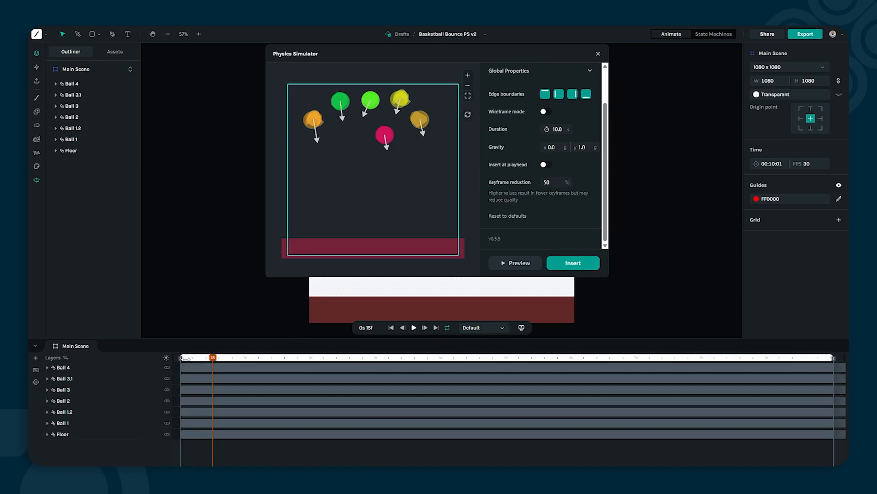
left_click(586, 264)
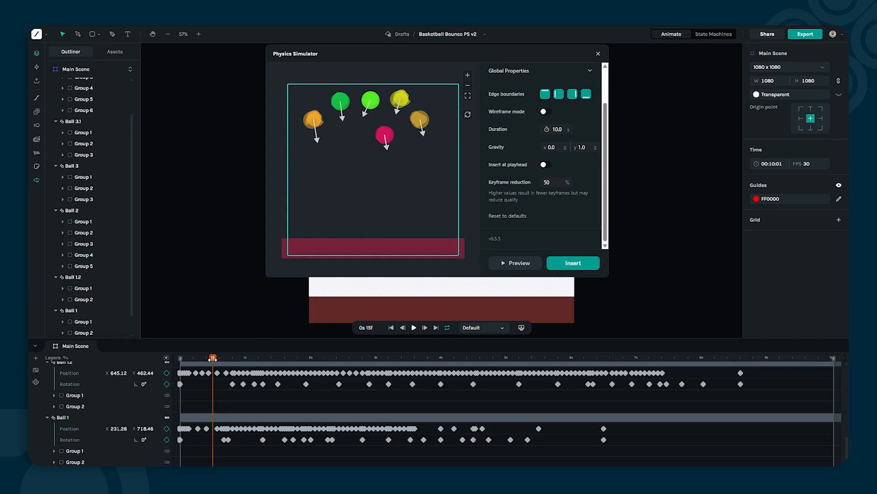
left_click(597, 54)
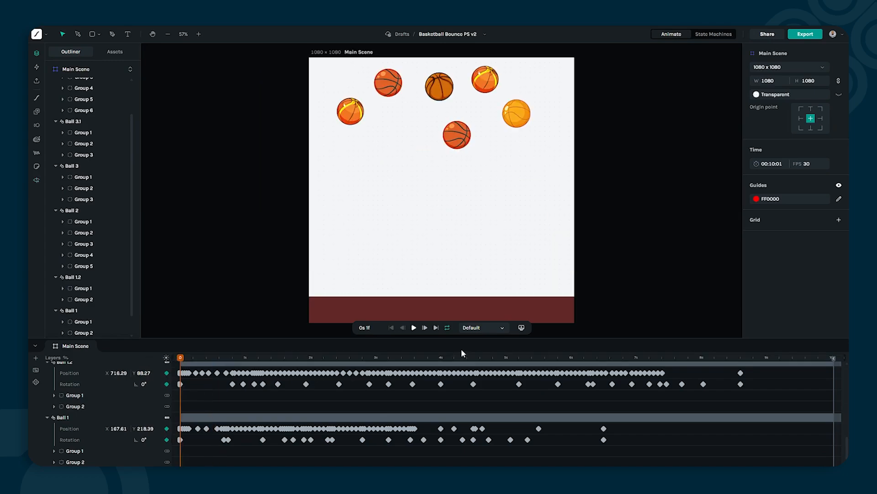
- Play back the inserted animation in the editor and export it as Basketball Bounce PS v2 to Private Animations
left_click(415, 327)
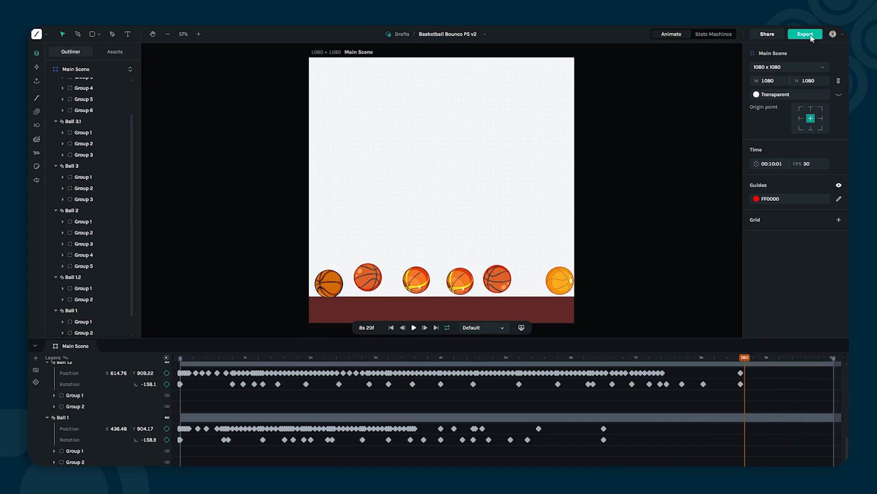
left_click(806, 34)
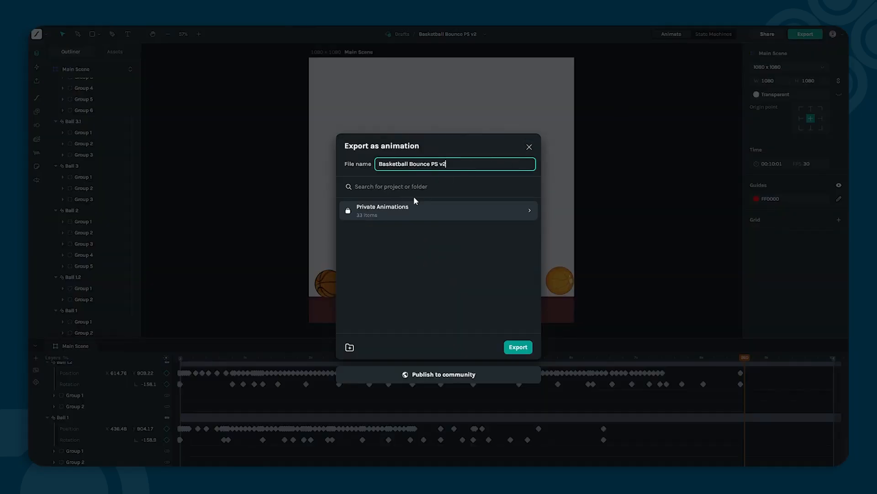
left_click(527, 348)
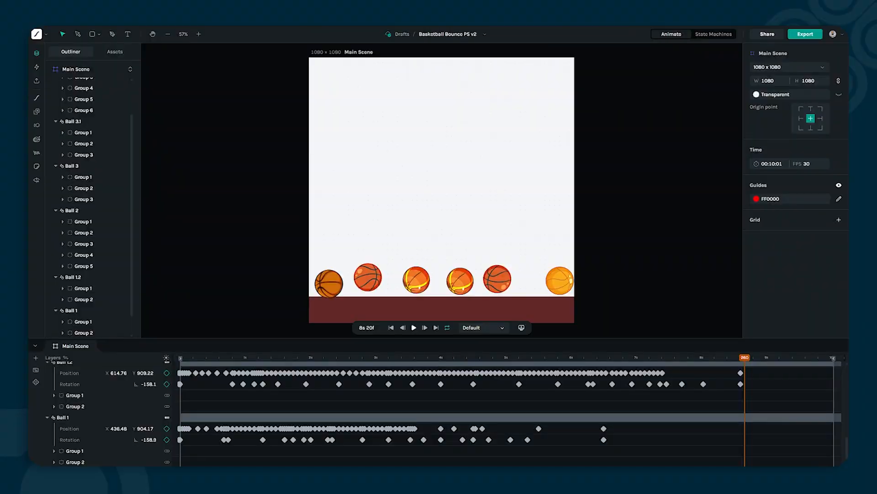
left_click(414, 328)
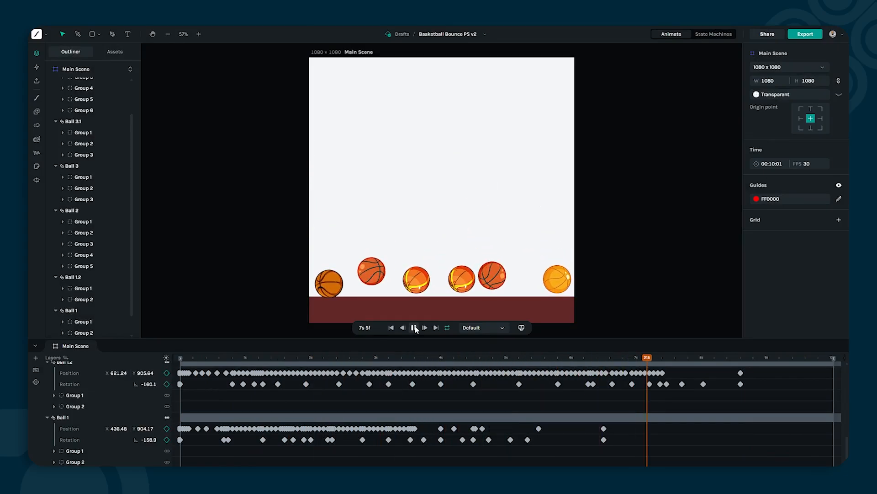
left_click(414, 327)
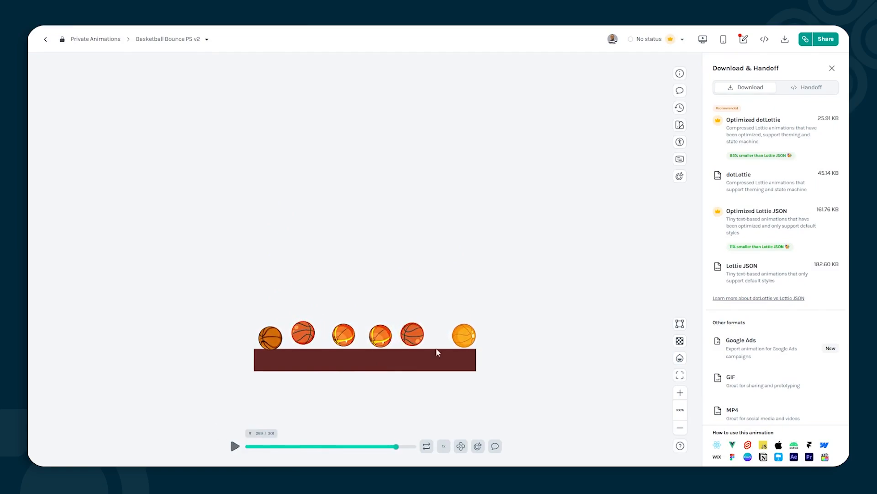
- Review the download formats of the exported animation, and enable the asset CDN in its handoff options
mouse_move(751, 123)
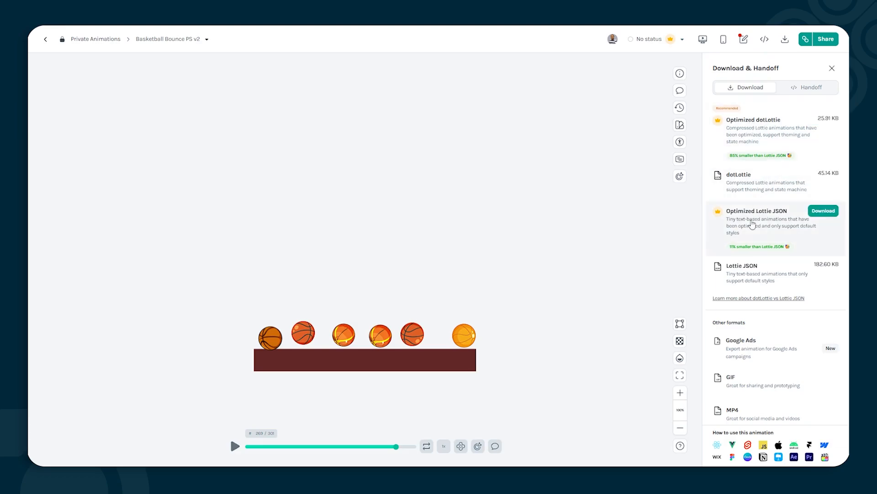
left_click(796, 90)
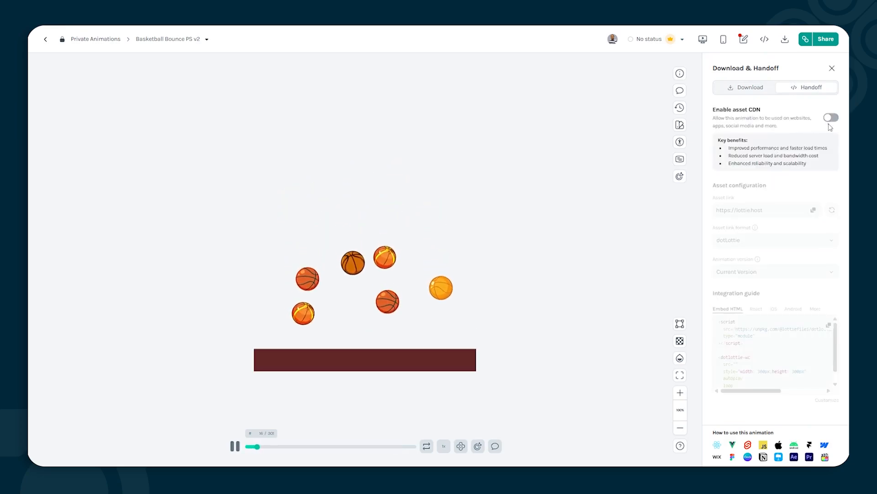
left_click(830, 118)
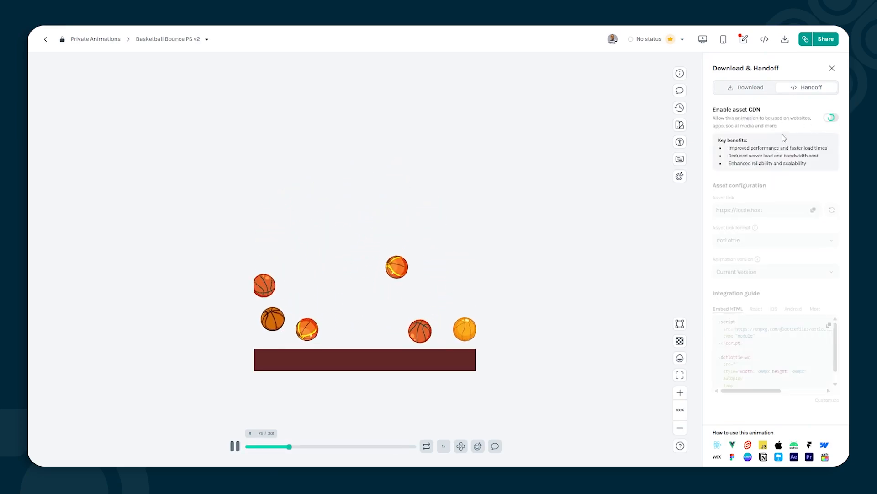